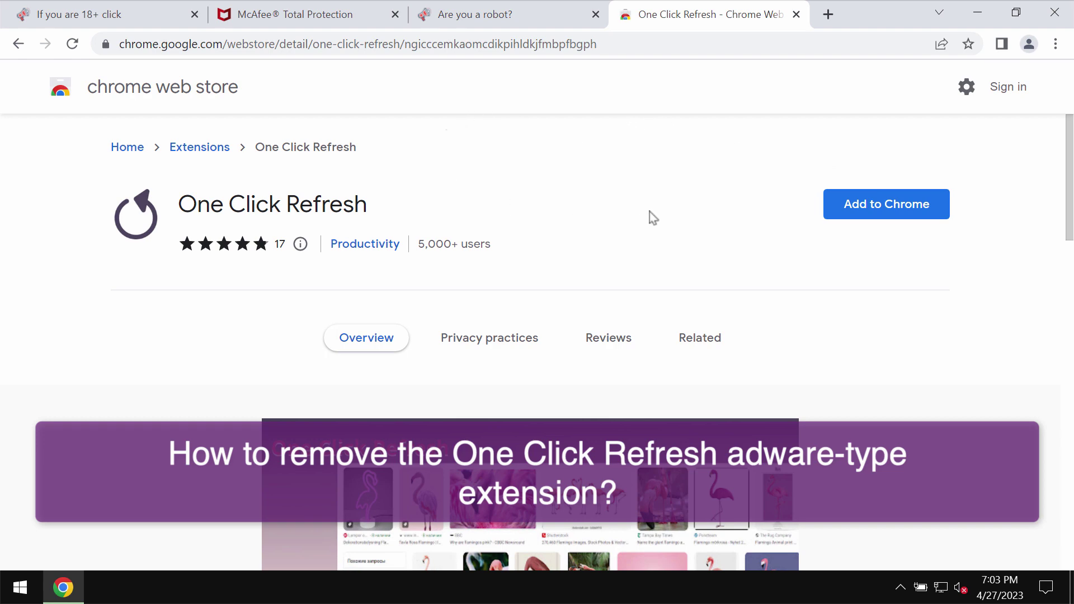
pyautogui.scroll(-3, 386, 230)
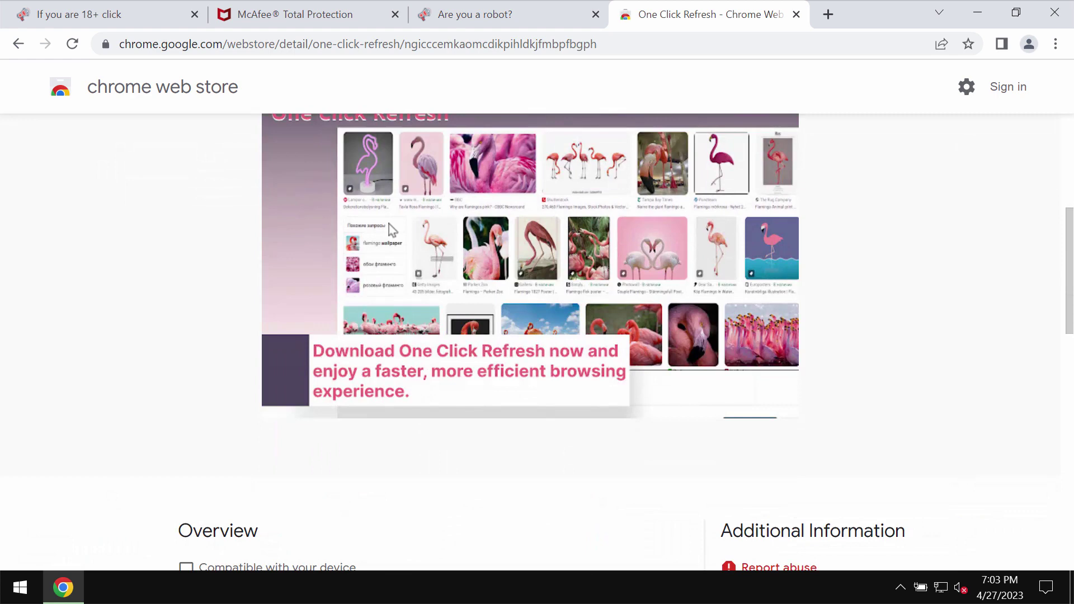
pyautogui.scroll(-4, 386, 230)
pyautogui.scroll(-3, 387, 230)
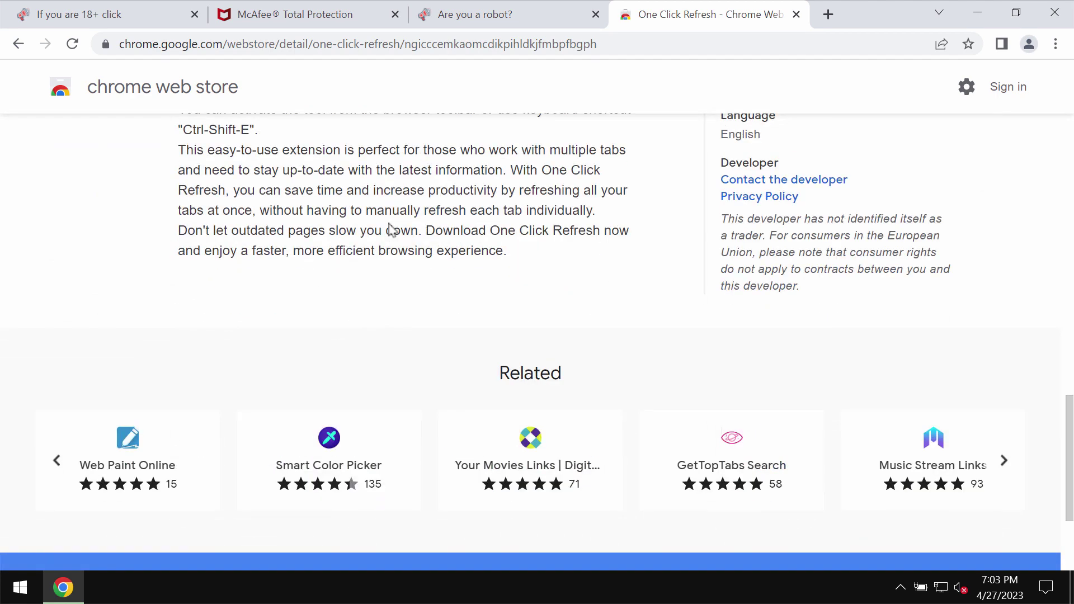
pyautogui.scroll(1, 390, 231)
pyautogui.scroll(2, 391, 230)
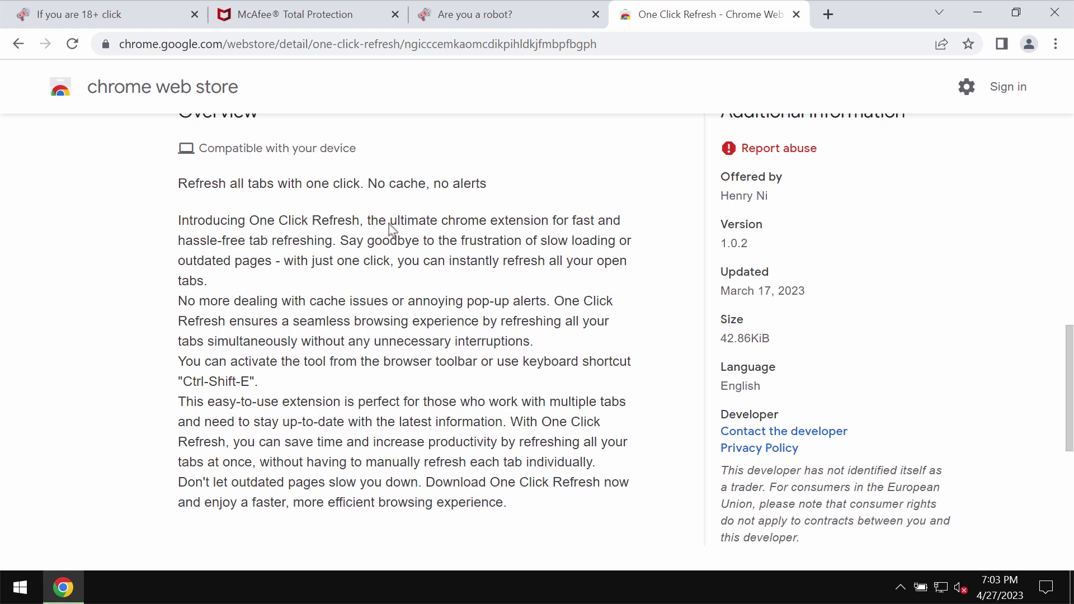
pyautogui.scroll(5, 390, 222)
pyautogui.scroll(3, 391, 221)
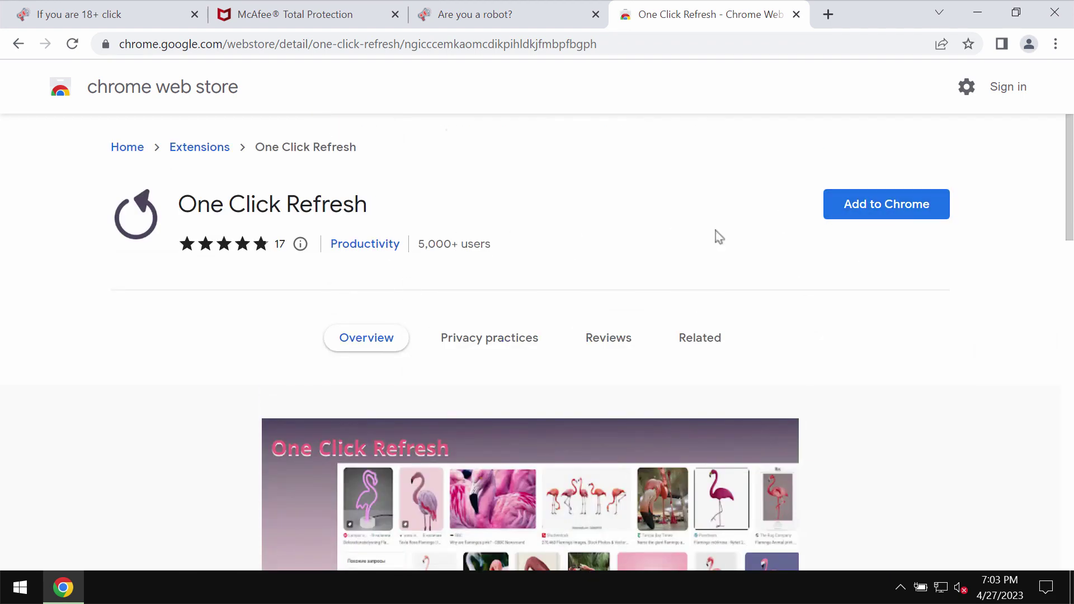
# Step: Add One Click Refresh from its Chrome Web Store listing and confirm the installation
pyautogui.click(864, 206)
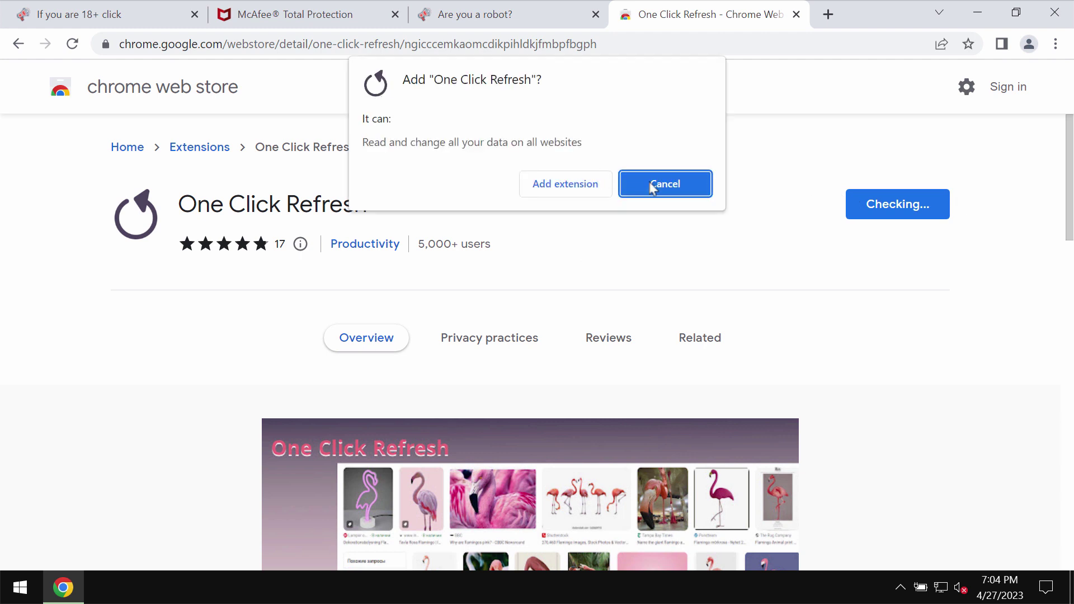
pyautogui.click(573, 187)
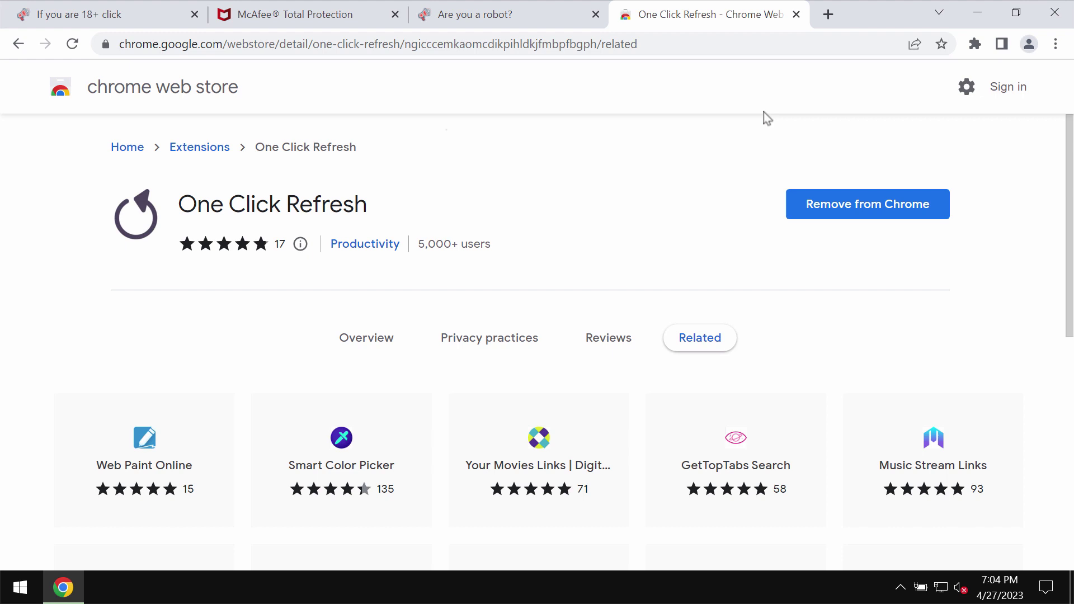
# Step: Open Chrome's Extensions page from the main menu's More tools
pyautogui.click(729, 47)
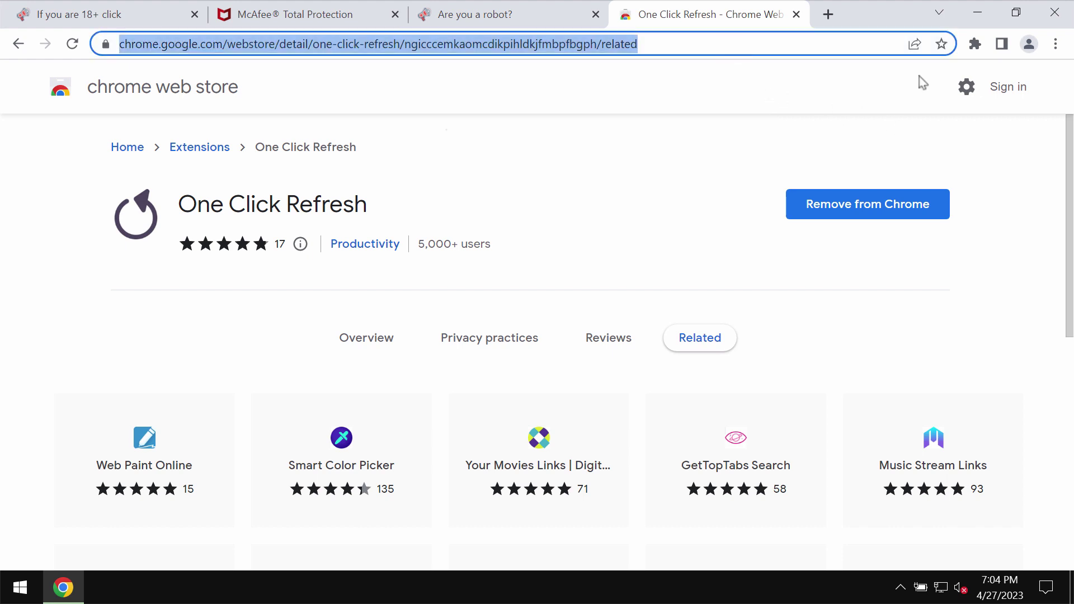
pyautogui.click(1008, 149)
pyautogui.click(1055, 44)
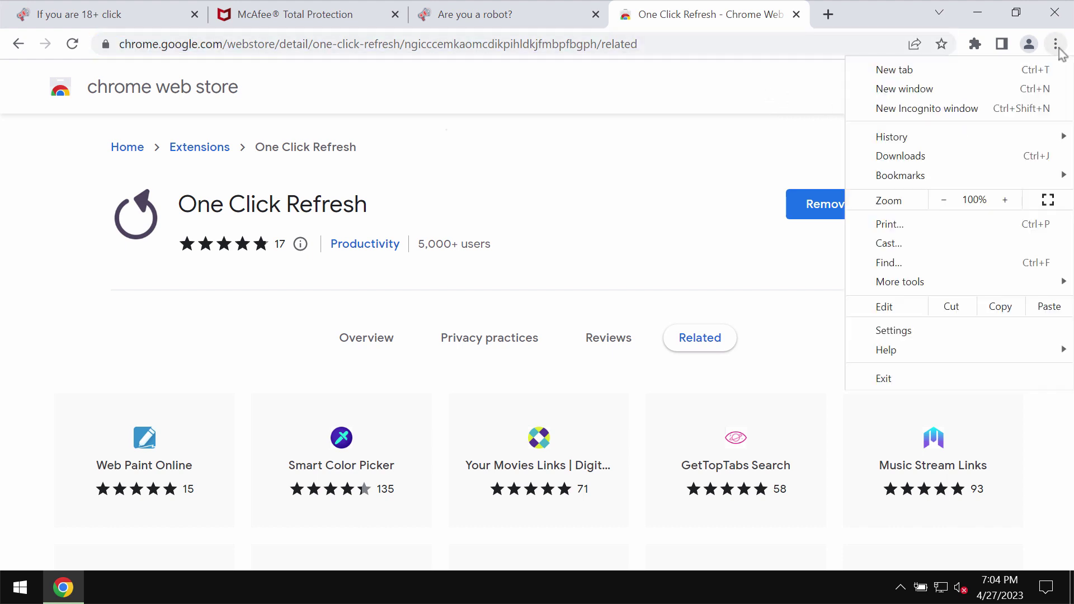
pyautogui.moveTo(900, 283)
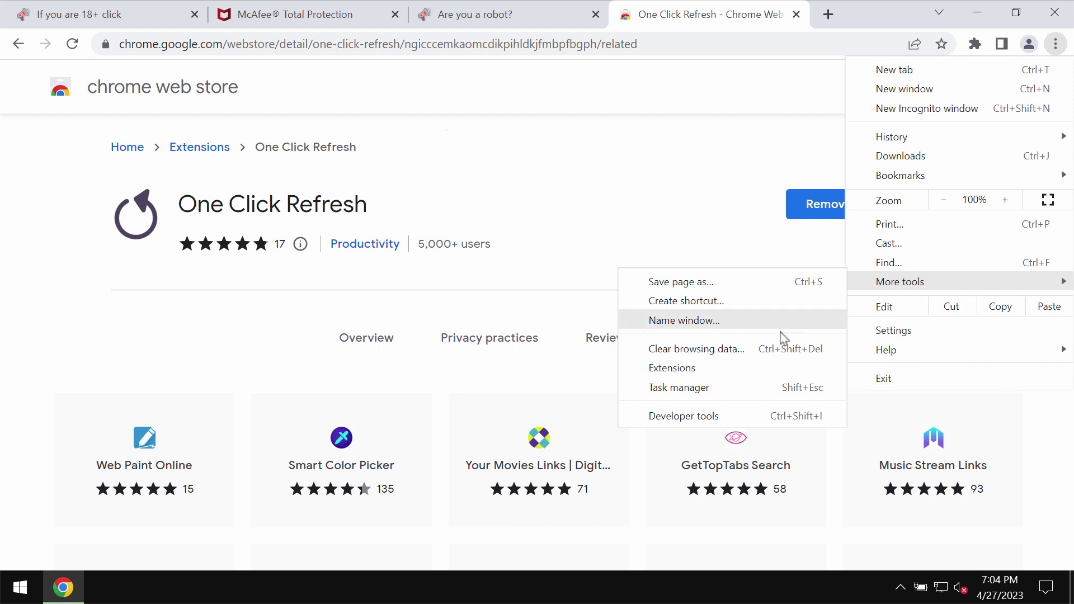
pyautogui.click(762, 377)
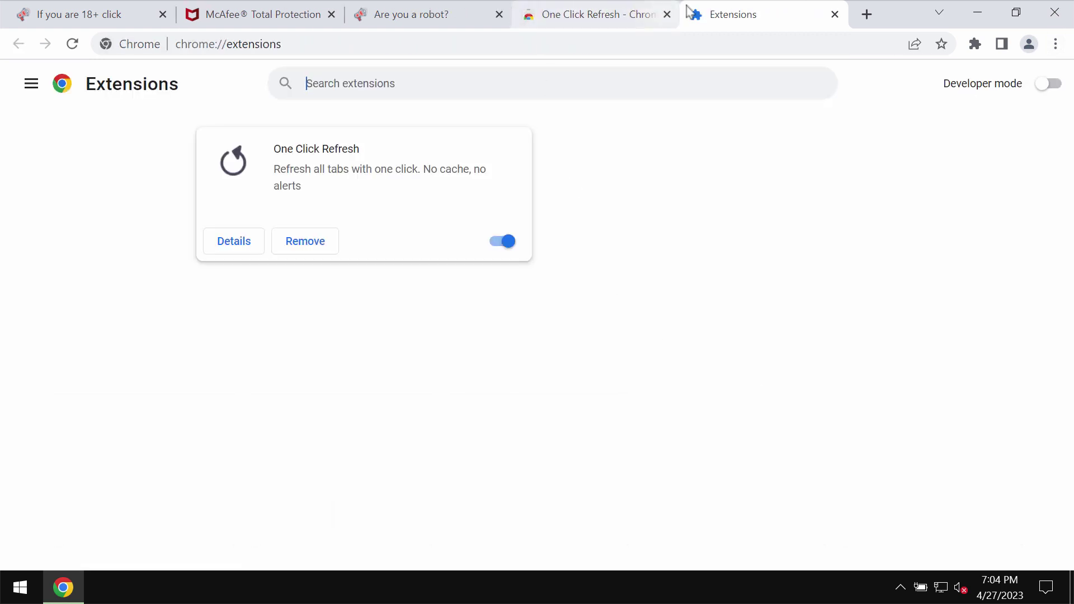
# Step: Turn off One Click Refresh, then remove it and confirm the removal
pyautogui.click(502, 242)
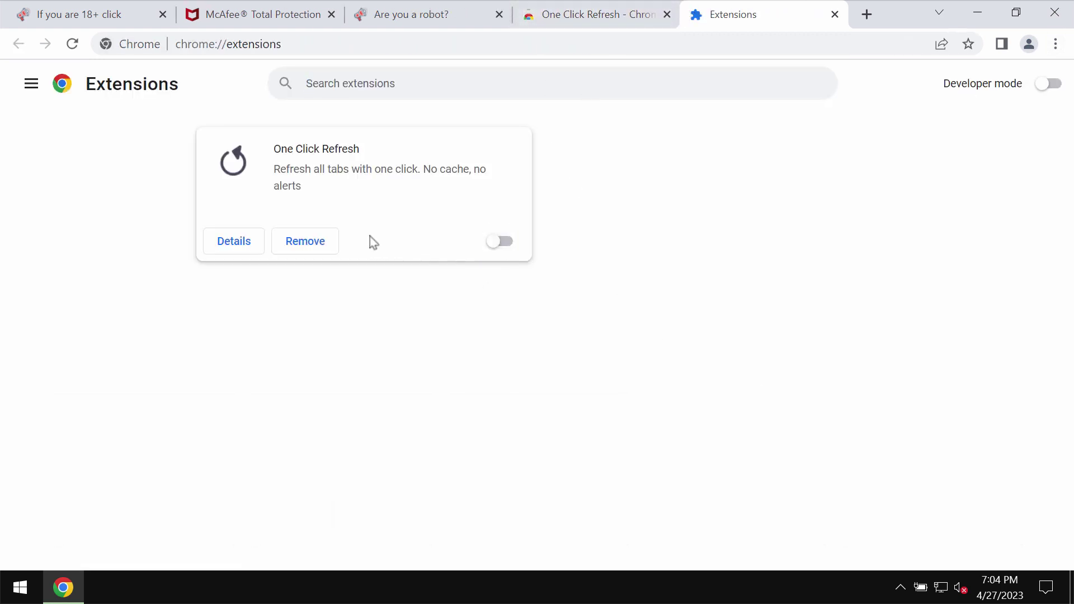
pyautogui.click(321, 243)
pyautogui.click(621, 180)
pyautogui.click(366, 45)
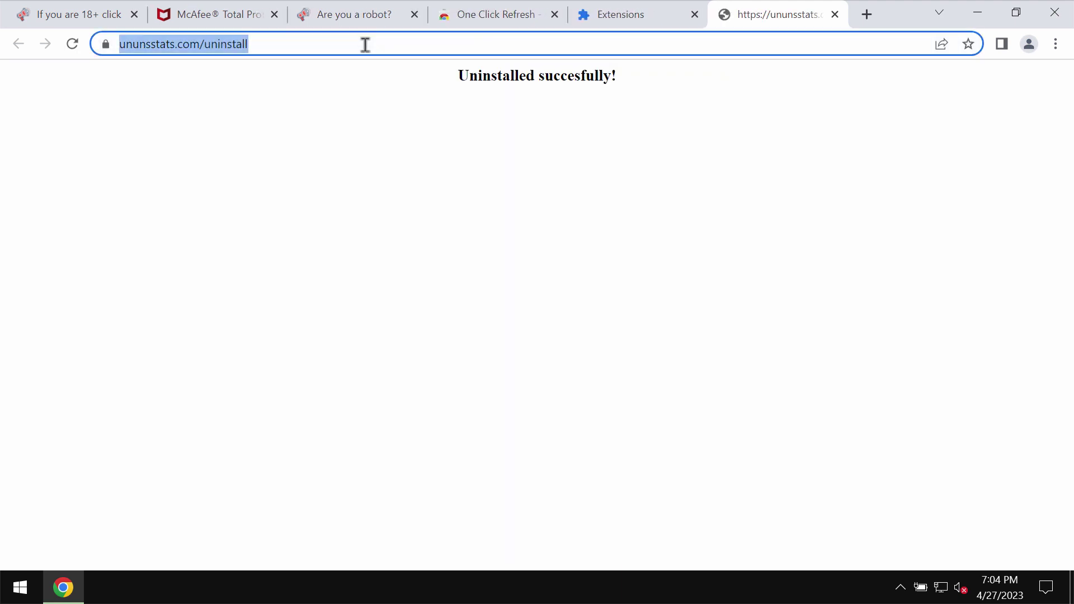
pyautogui.write('c')
# Step: Go to combocleaner.com, then minimize the Chrome window to show the desktop
pyautogui.press('Return')
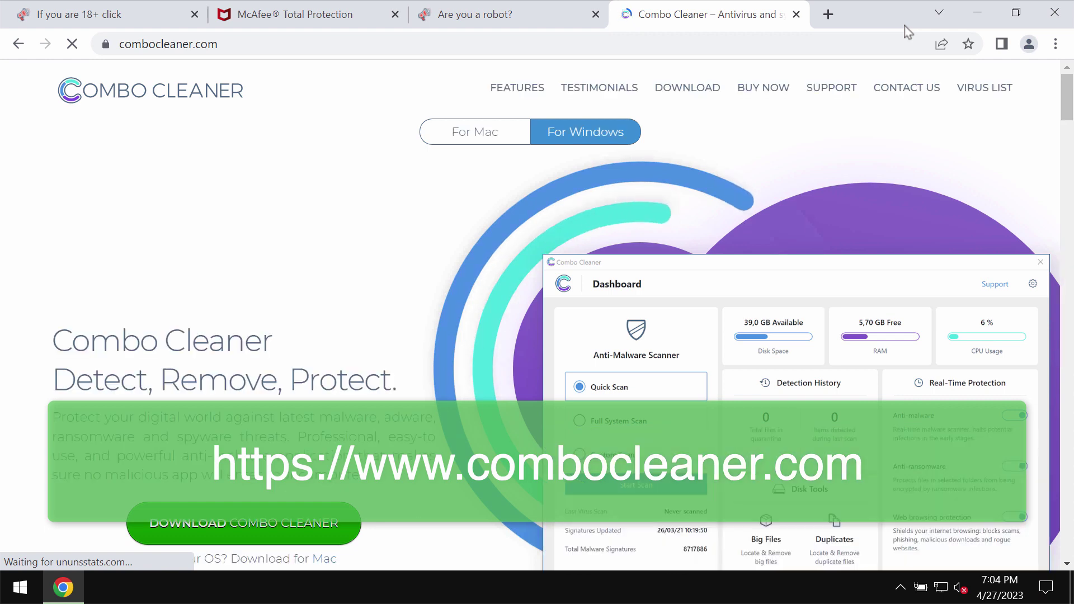
pyautogui.click(974, 18)
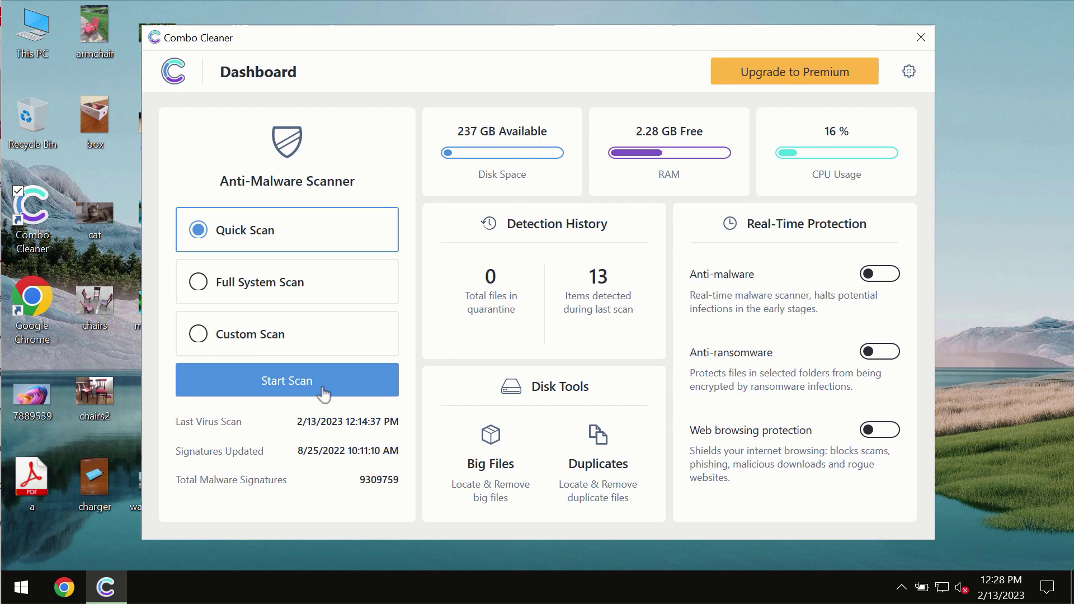
# Step: Start a Quick Scan from the Combo Cleaner Dashboard
pyautogui.click(283, 391)
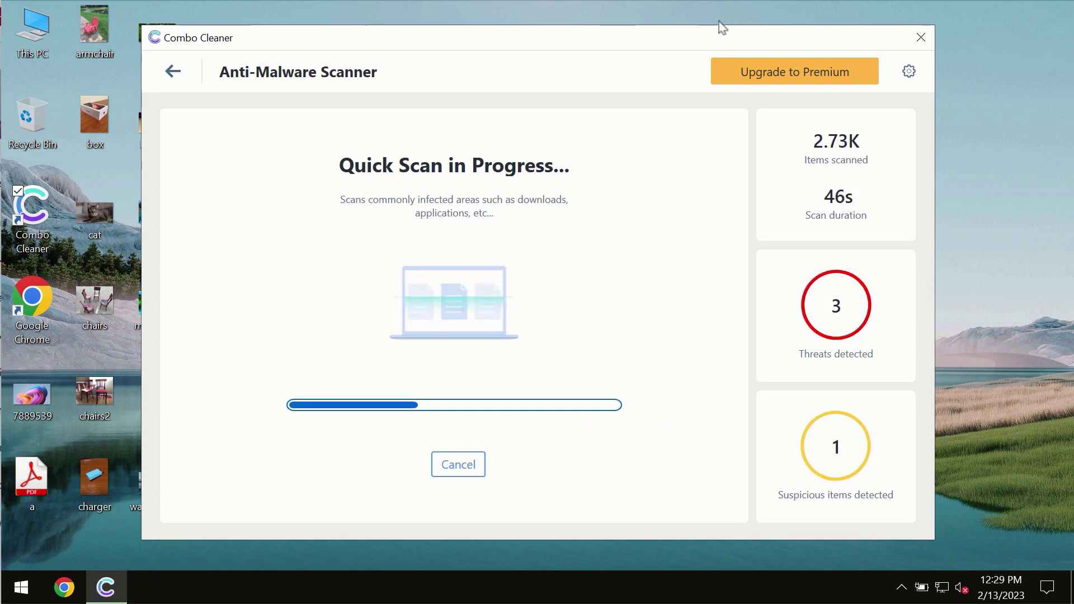
pyautogui.click(909, 71)
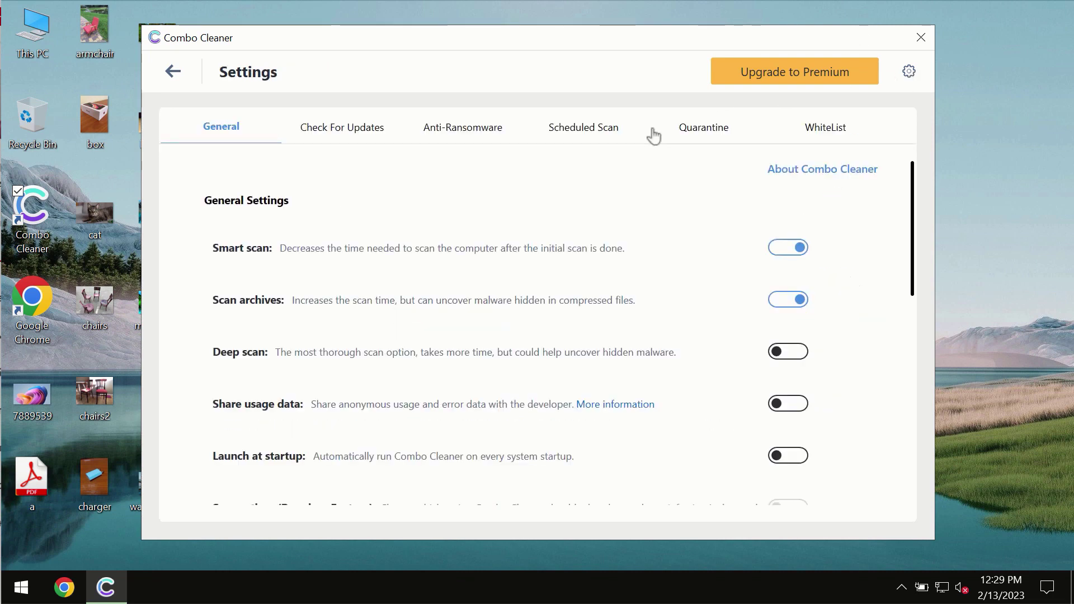
pyautogui.click(460, 133)
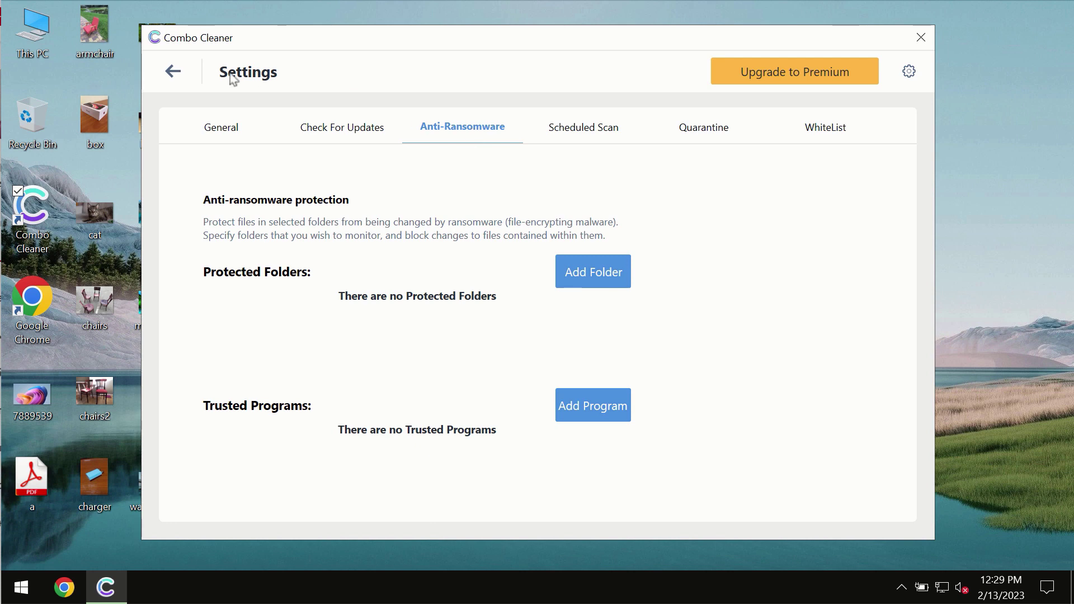
# Step: Return to the Dashboard and reopen the running Quick Scan's progress view
pyautogui.click(174, 72)
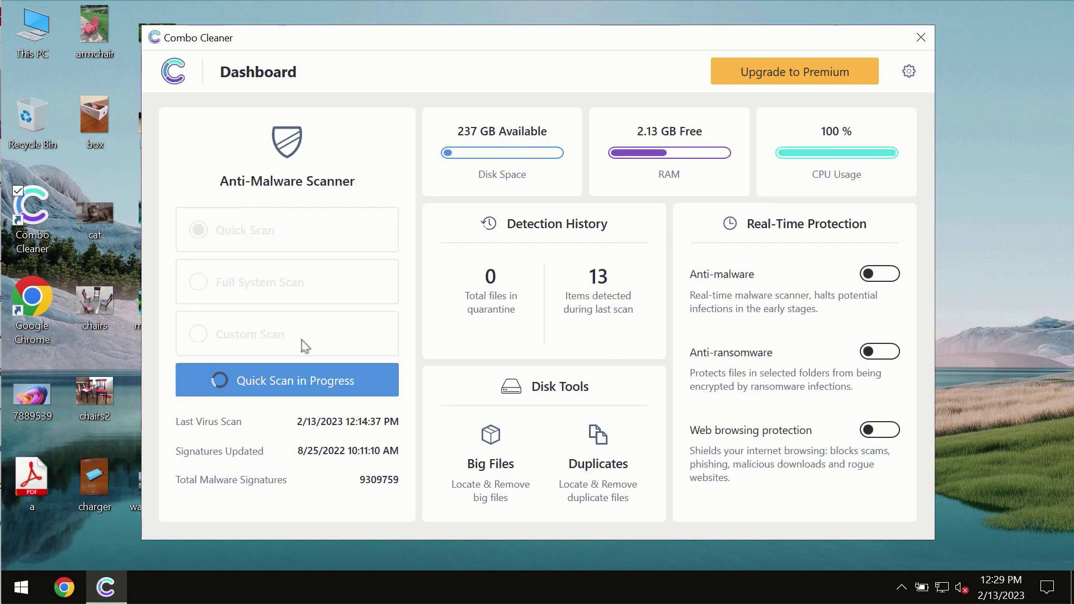
pyautogui.click(326, 388)
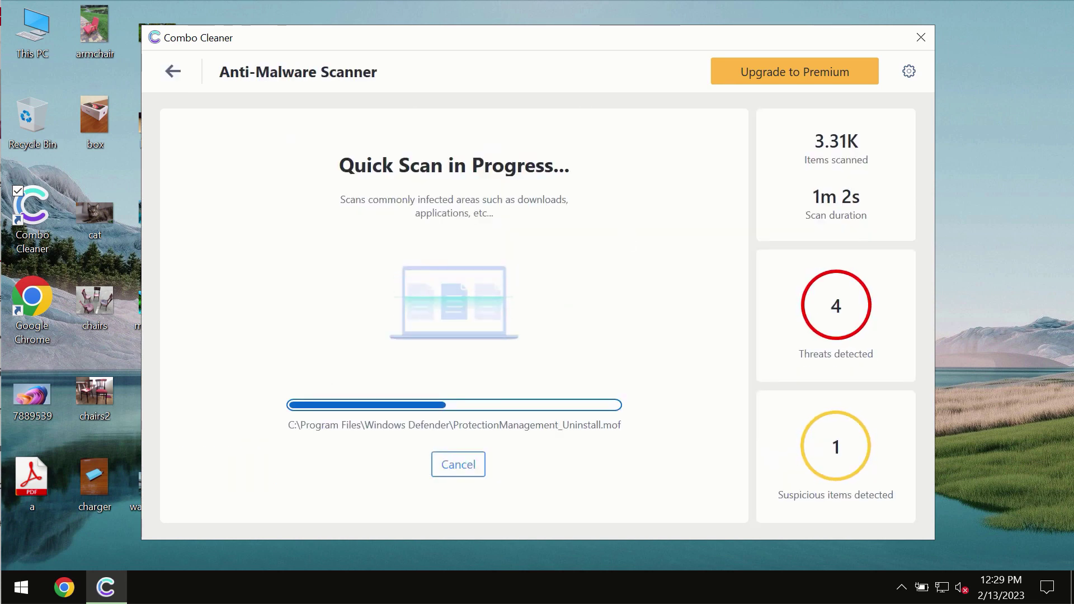